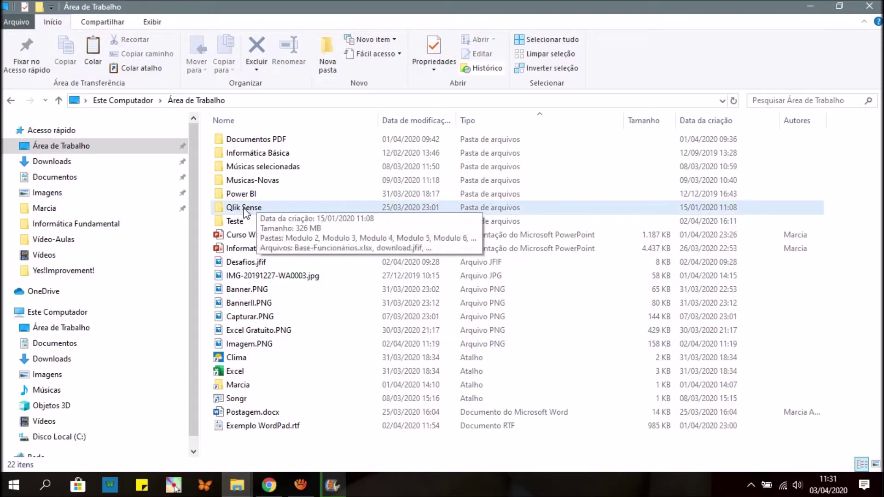
Open the Particular folder inside the pinned personal folder on drive C: and locate its Qlik Sense subfolder
{"action": "left_click", "coordinate": [261, 204]}
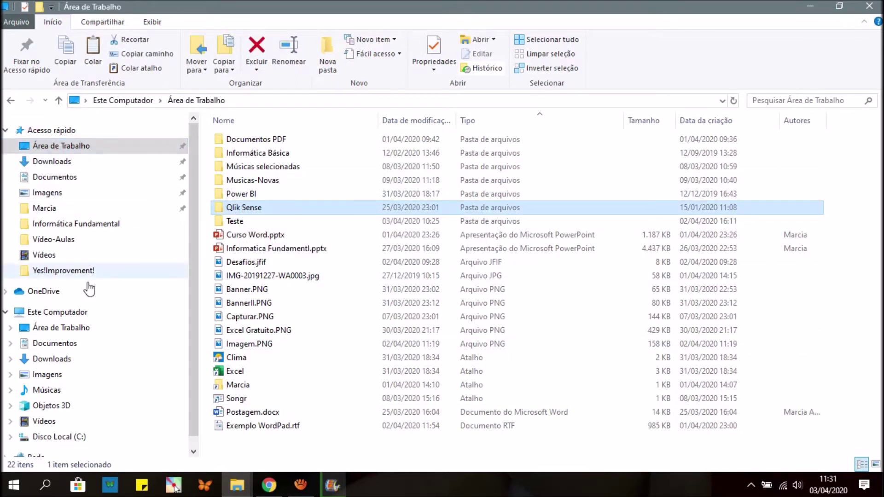
{"action": "left_click", "coordinate": [44, 209]}
{"action": "scroll", "coordinate": [250, 338], "scroll_direction": "down", "scroll_amount": 10}
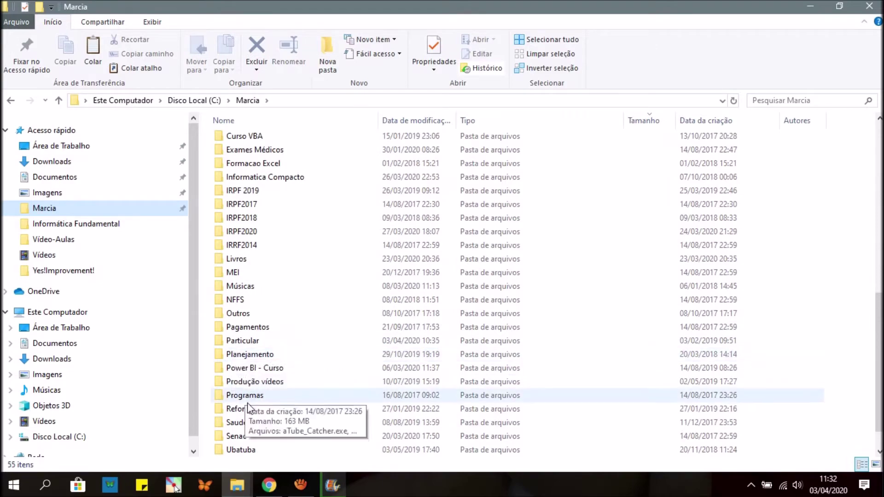
{"action": "left_click", "coordinate": [243, 343]}
{"action": "double_click", "coordinate": [242, 341]}
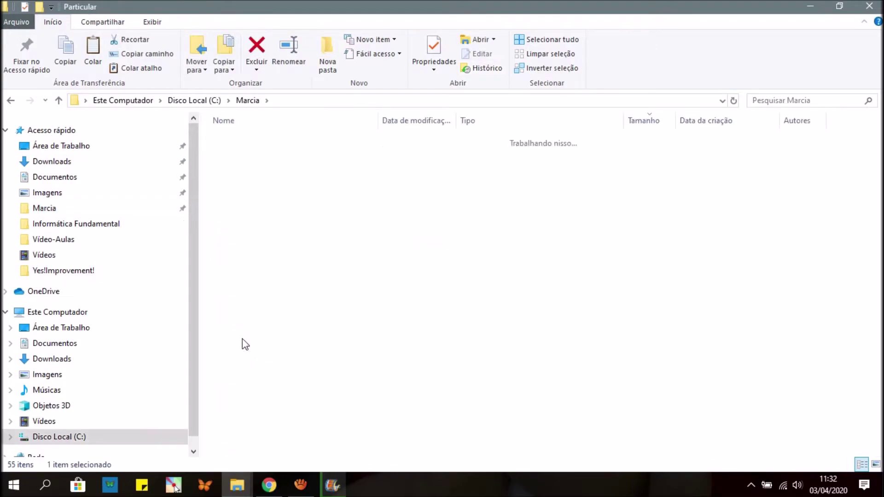
{"action": "scroll", "coordinate": [258, 391], "scroll_direction": "down", "scroll_amount": 6}
{"action": "scroll", "coordinate": [267, 392], "scroll_direction": "down", "scroll_amount": 15}
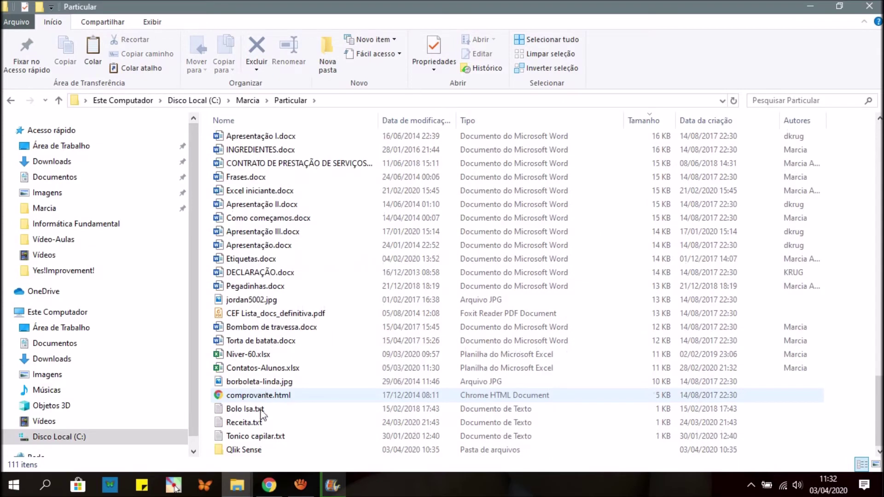
Delete the Qlik Sense folder from the Particular folder
{"action": "left_click", "coordinate": [245, 450]}
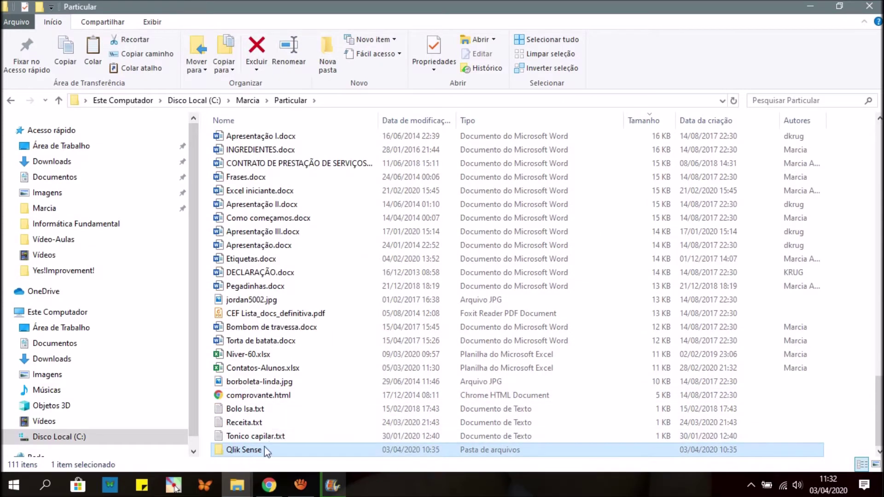
{"action": "mouse_move", "coordinate": [253, 450]}
{"action": "right_click", "coordinate": [259, 453]}
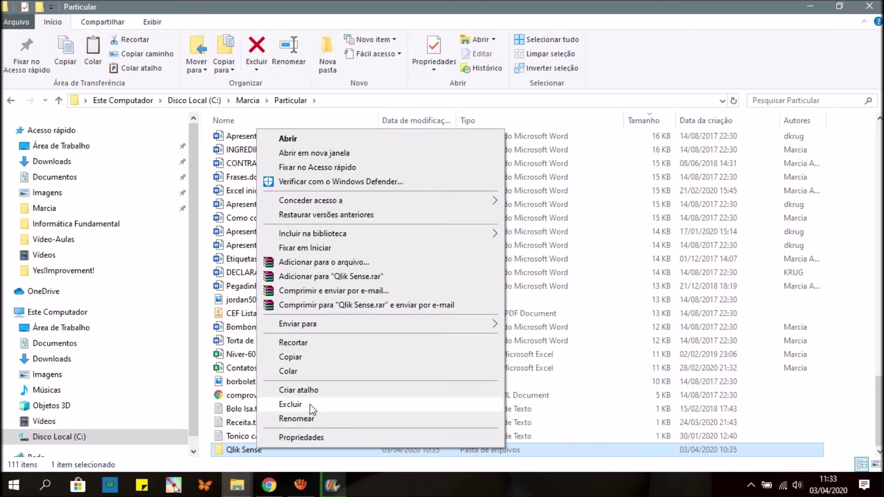
{"action": "left_click", "coordinate": [291, 404]}
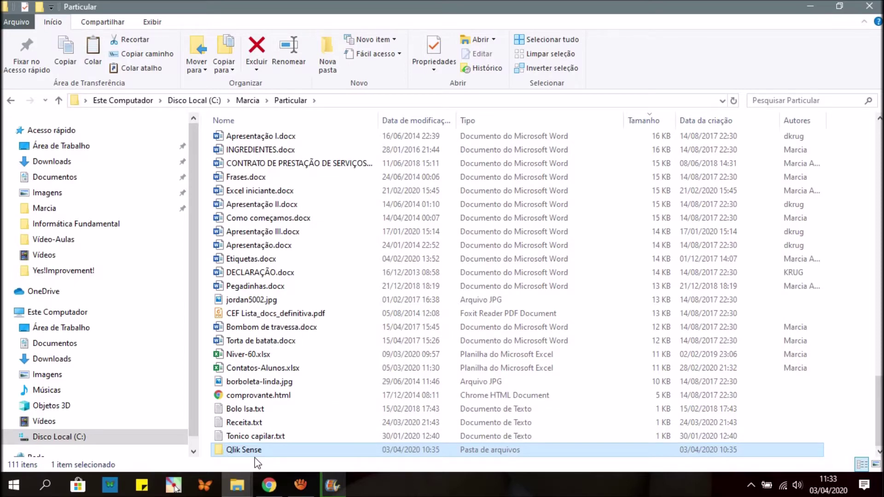
{"action": "key", "text": "Delete"}
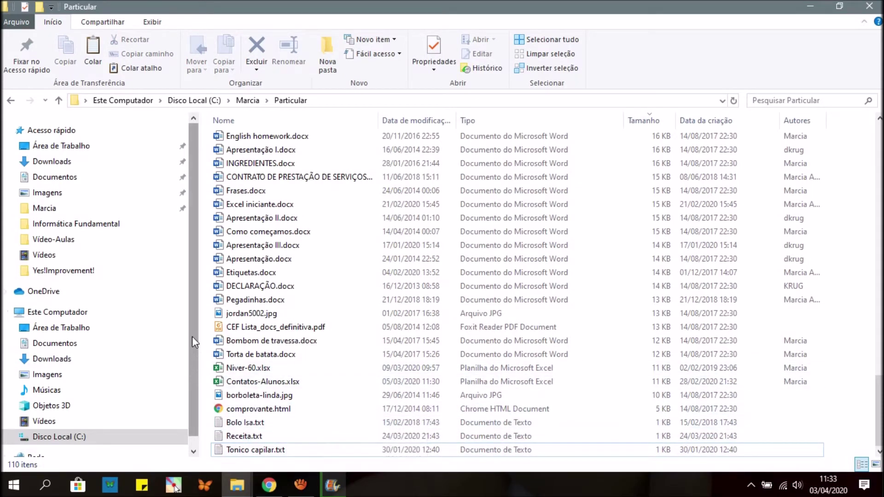
Move the Teste folder from Área de Trabalho into Informática Básica by choosing the destination location
{"action": "left_click", "coordinate": [62, 148]}
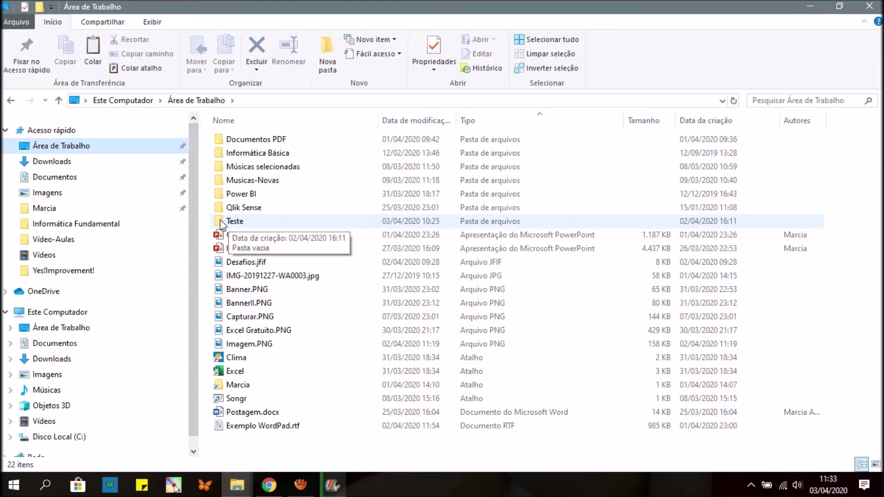
{"action": "left_click", "coordinate": [247, 223]}
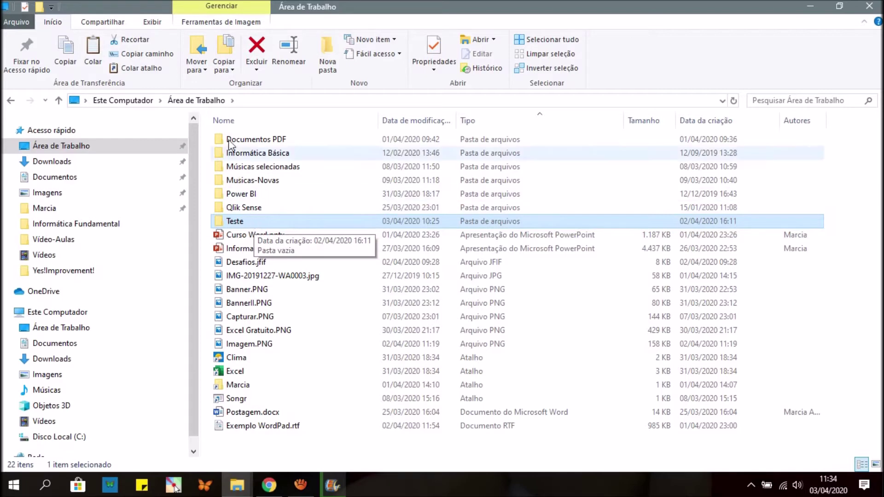
{"action": "left_click", "coordinate": [206, 71]}
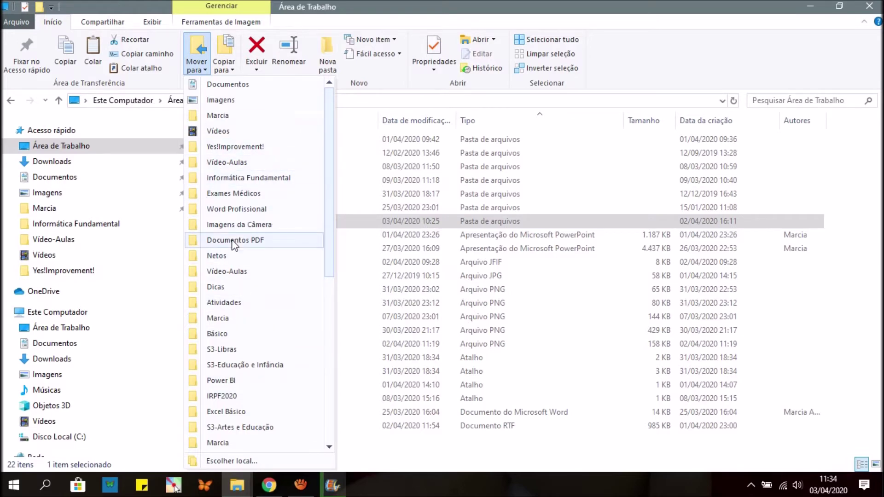
{"action": "left_click_drag", "start_coordinate": [328, 162], "coordinate": [328, 336]}
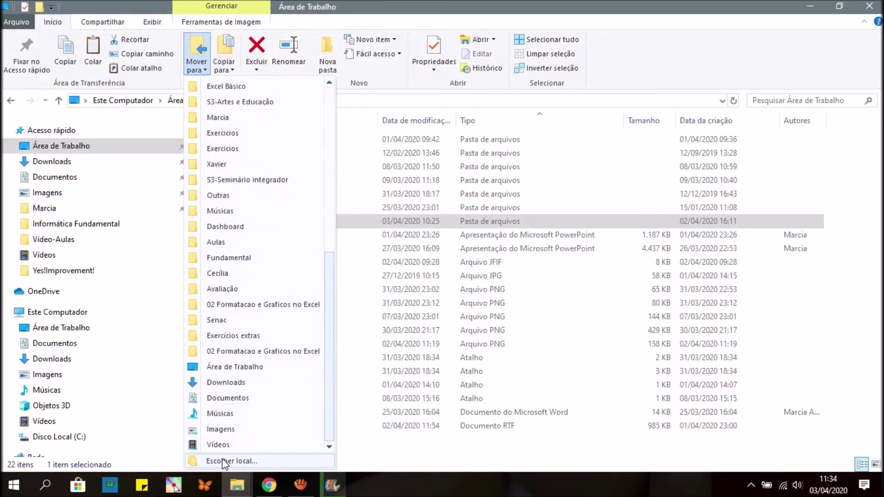
{"action": "left_click", "coordinate": [232, 460]}
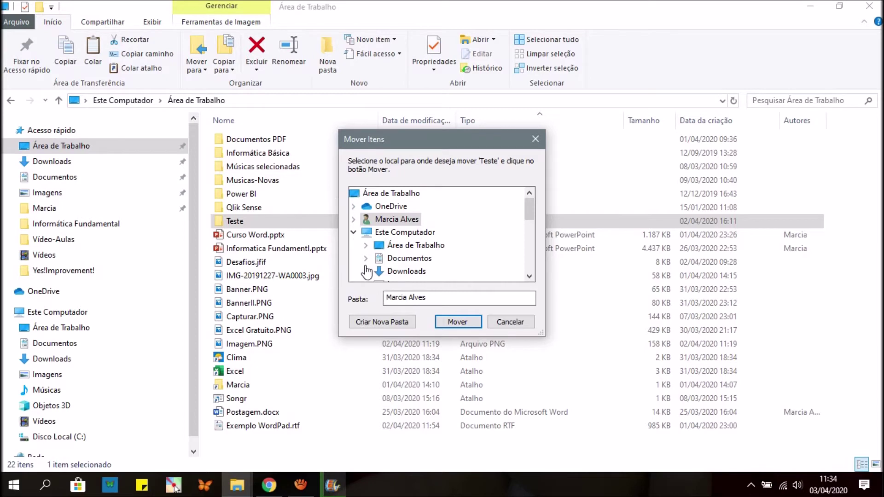
{"action": "left_click_drag", "start_coordinate": [529, 210], "coordinate": [525, 249]}
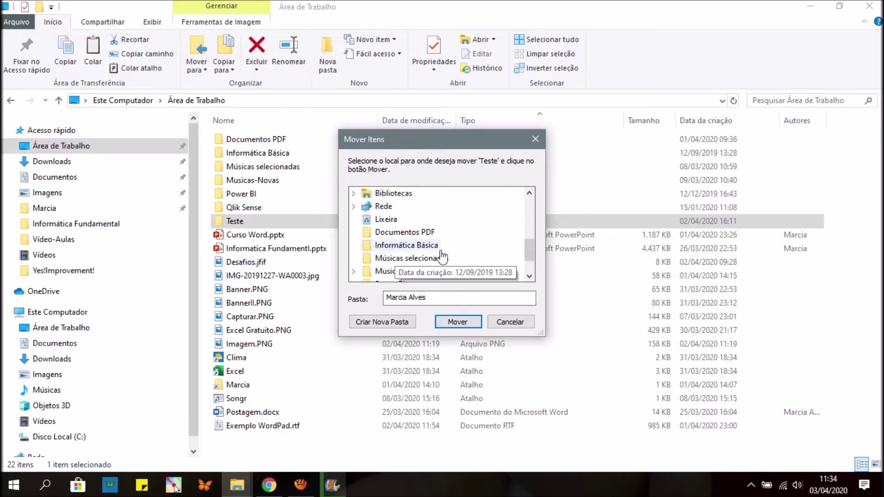
{"action": "left_click", "coordinate": [388, 247]}
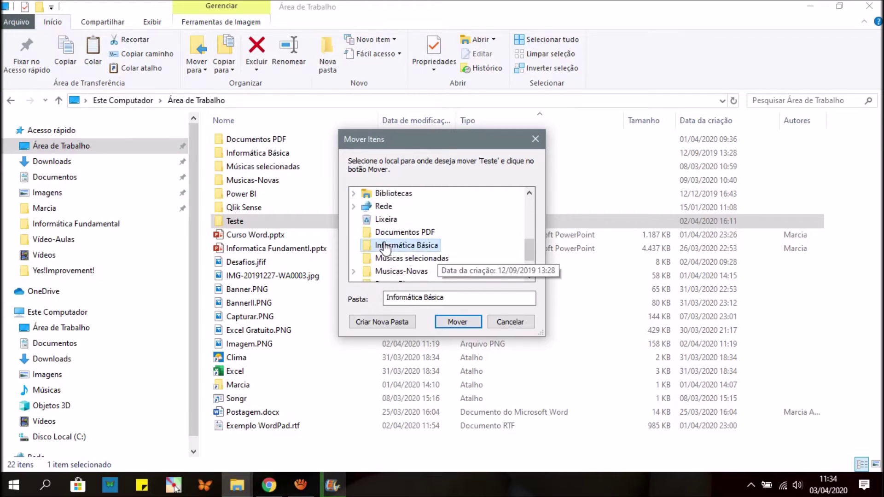
{"action": "left_click", "coordinate": [457, 325]}
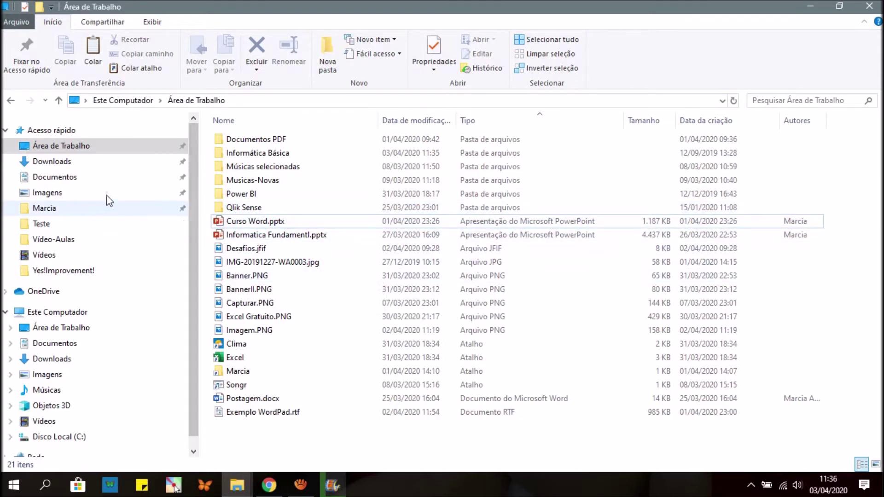
Delete the Teste folder from inside the Informática Básica folder
{"action": "double_click", "coordinate": [239, 152]}
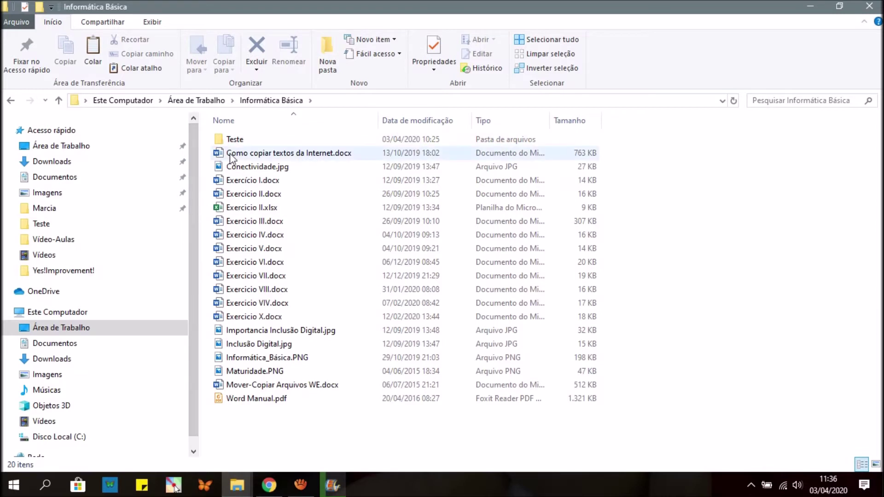
{"action": "left_click", "coordinate": [236, 139]}
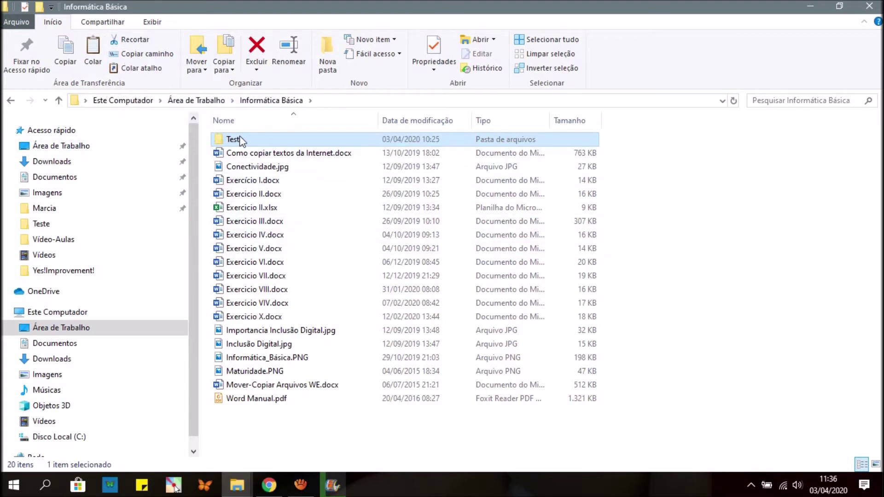
{"action": "left_click", "coordinate": [257, 46]}
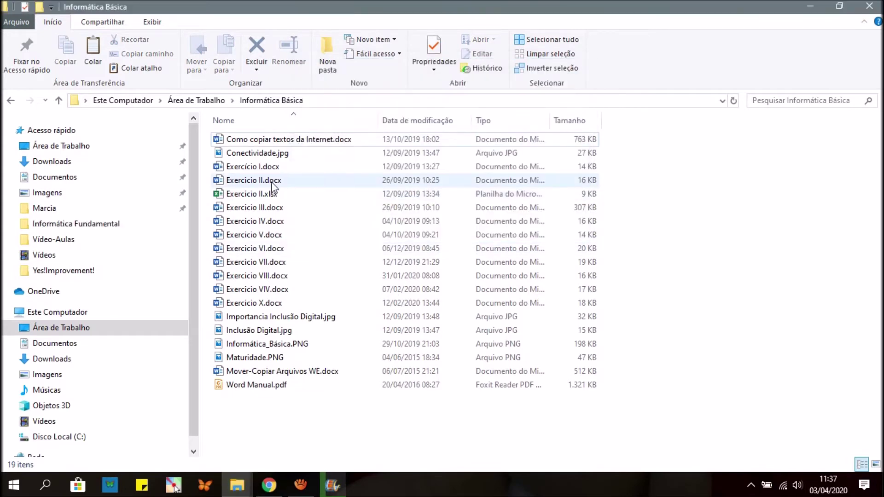
Return to Área de Trabalho and sort its items by modification date, newest first
{"action": "left_click", "coordinate": [71, 150]}
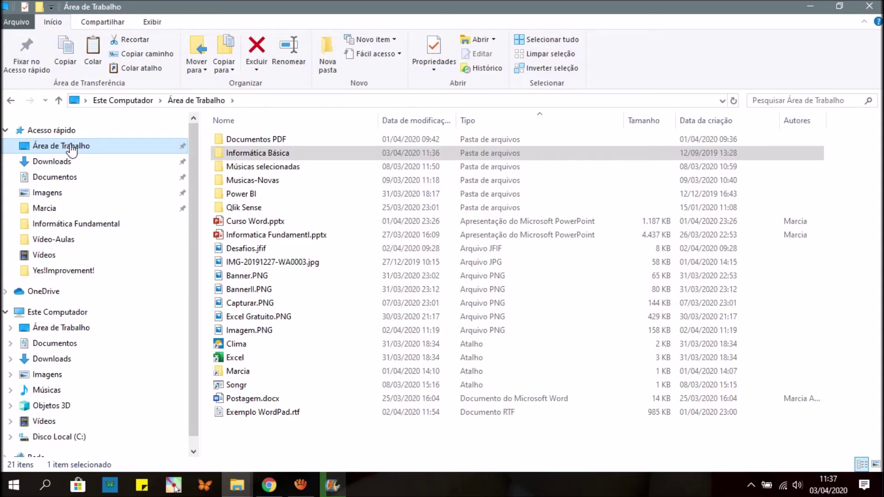
{"action": "left_click", "coordinate": [240, 400]}
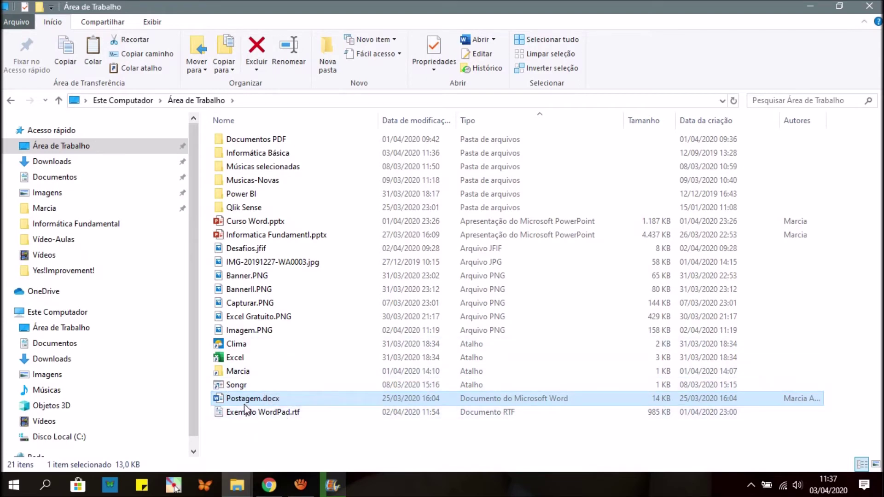
{"action": "left_click", "coordinate": [422, 120]}
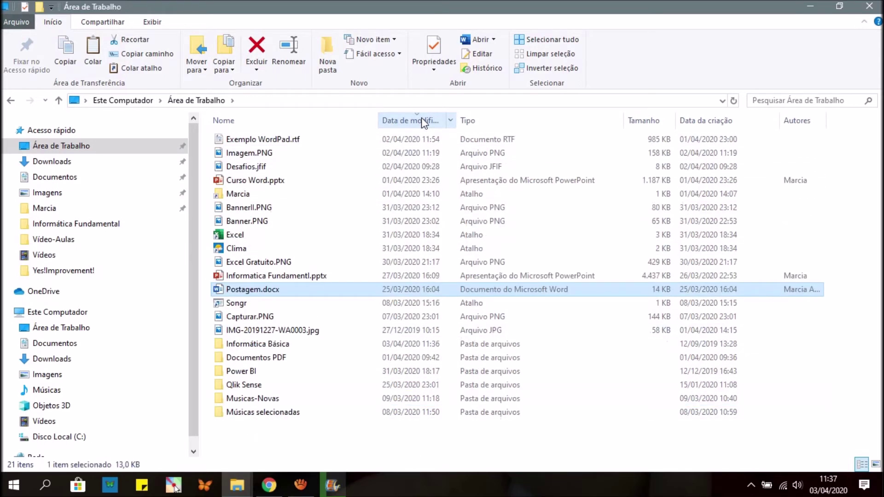
Open Exemplo WordPad.rtf and Capturar.PNG in their default programs and close the image viewer
{"action": "left_click", "coordinate": [271, 140]}
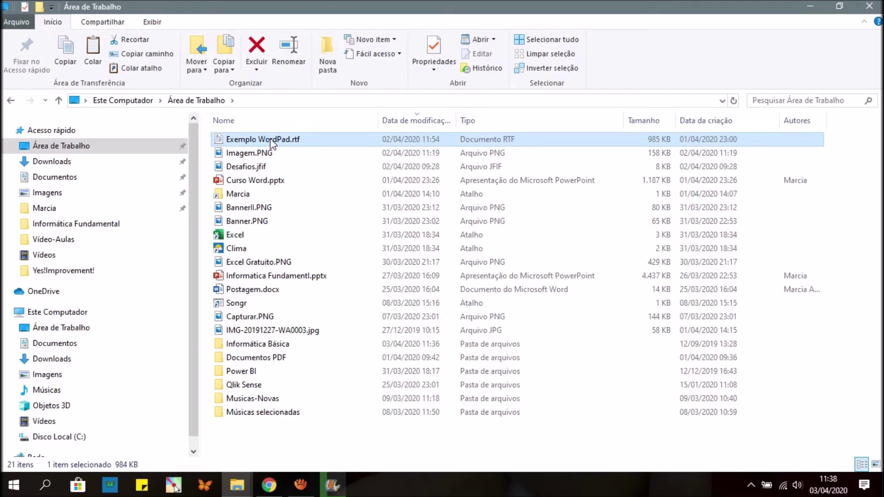
{"action": "double_click", "coordinate": [271, 141]}
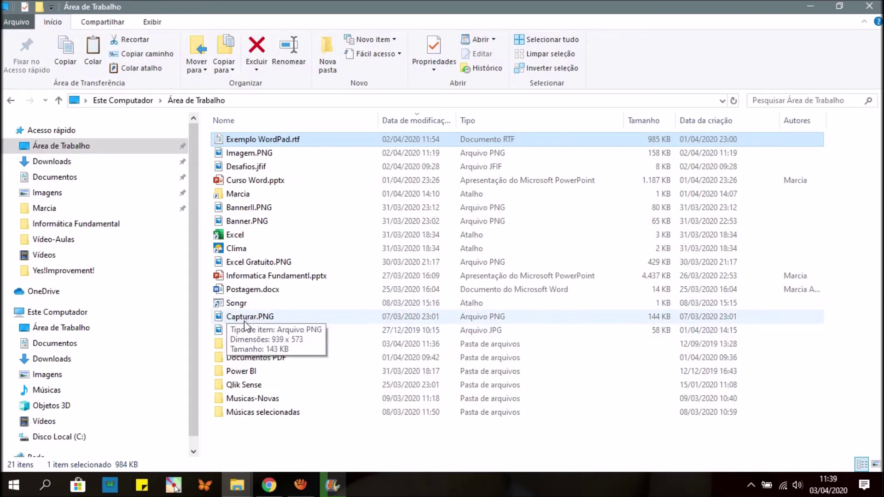
{"action": "left_click", "coordinate": [245, 317]}
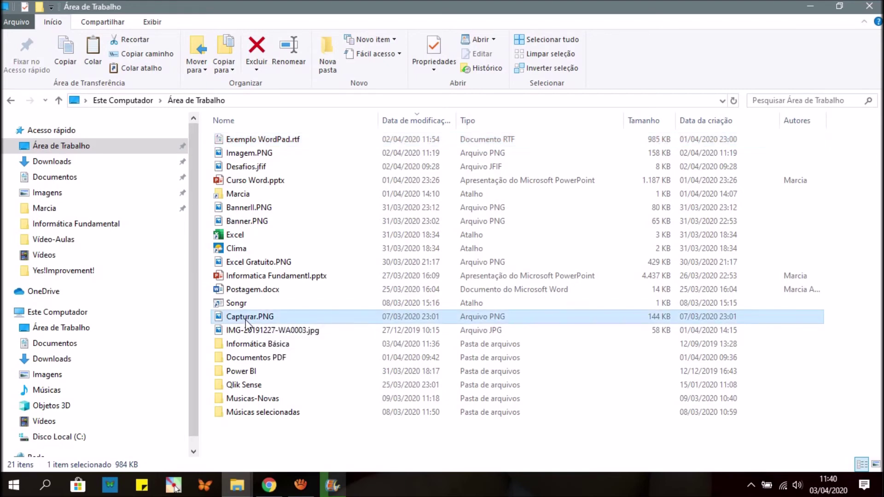
{"action": "double_click", "coordinate": [245, 320]}
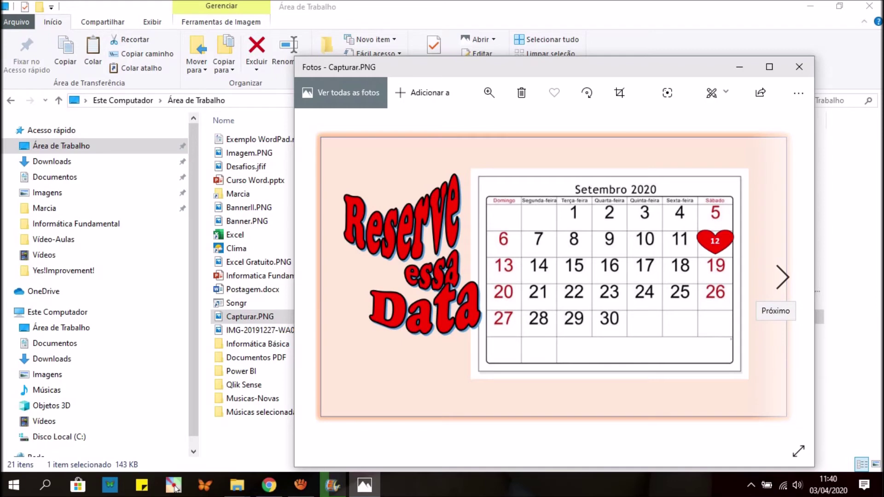
{"action": "left_click", "coordinate": [799, 67]}
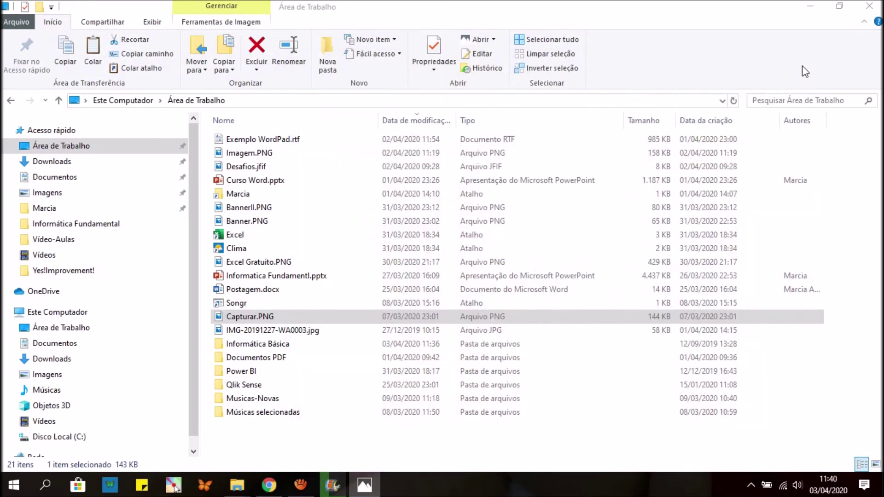
Open Capturar.PNG with Paint instead of its default program and close it again
{"action": "right_click", "coordinate": [254, 319]}
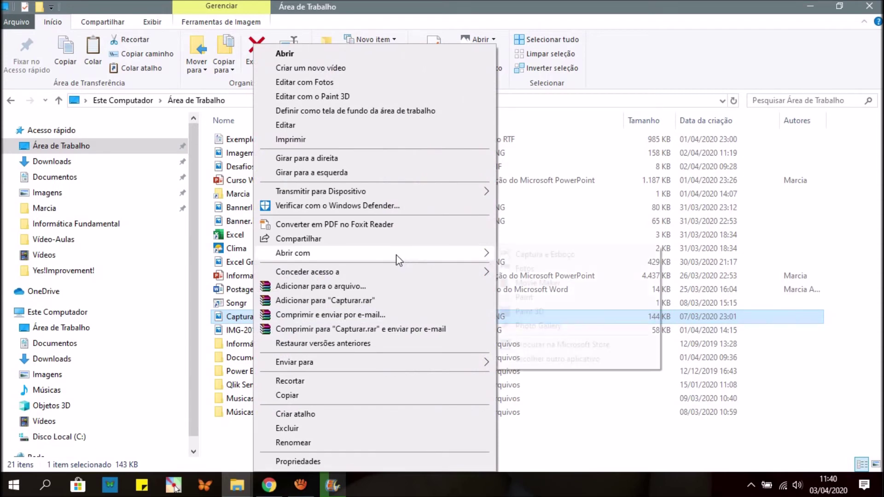
{"action": "mouse_move", "coordinate": [297, 259]}
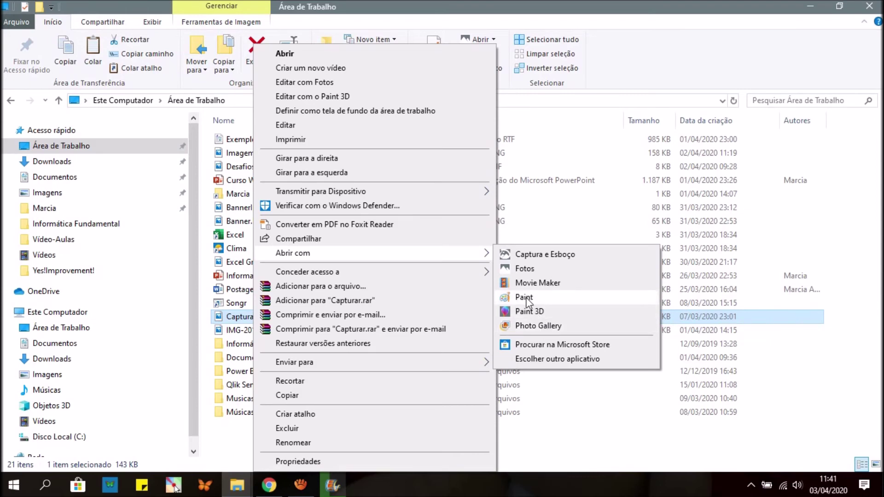
{"action": "left_click", "coordinate": [525, 298]}
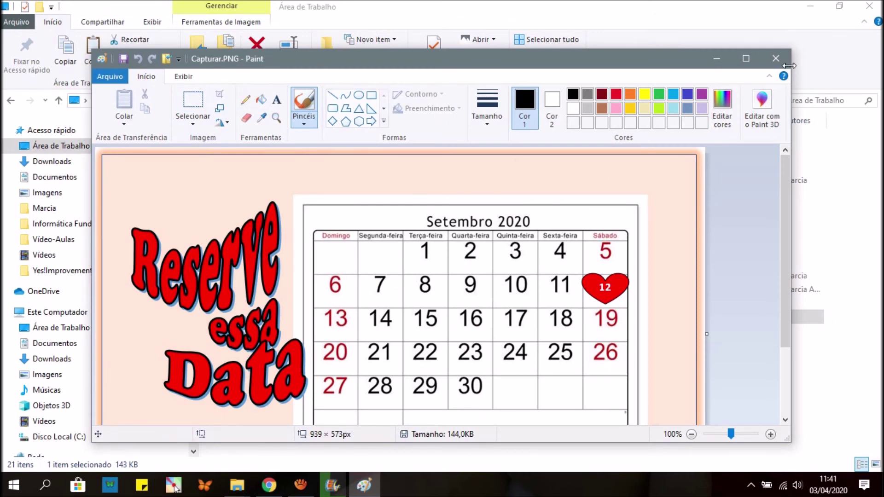
{"action": "left_click", "coordinate": [776, 59]}
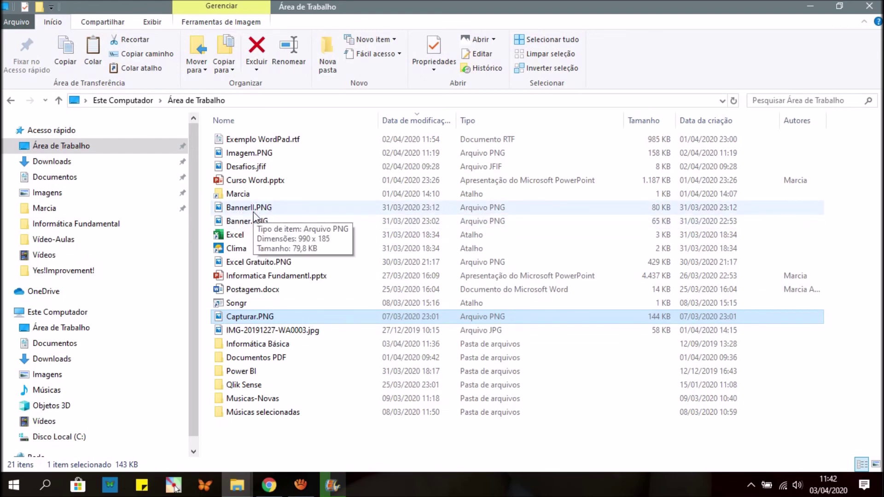
{"action": "key", "text": "Home"}
{"action": "key", "text": "F2"}
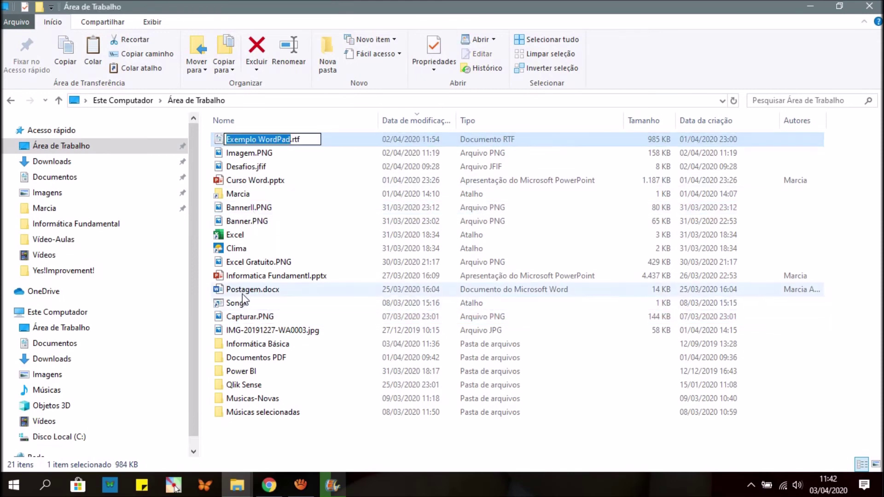
{"action": "left_click", "coordinate": [243, 291]}
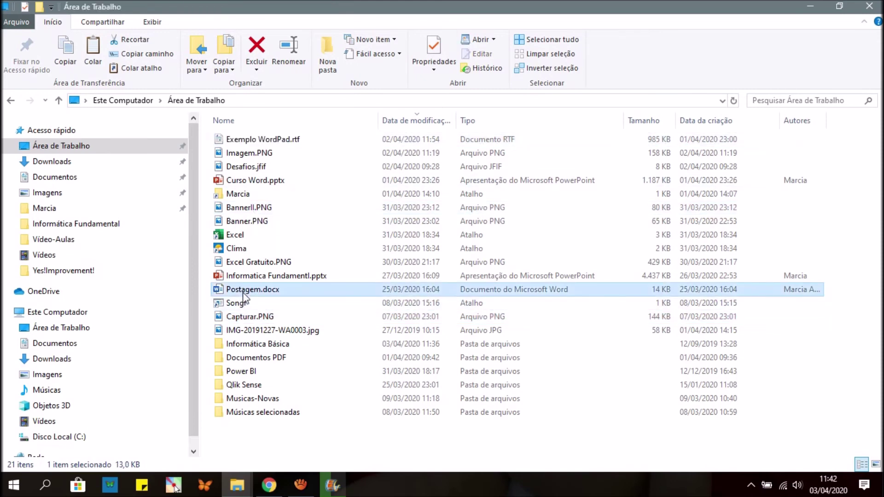
Open Excel Gratuito.PNG with Paint and set Paint as the program always used for .PNG files
{"action": "left_click", "coordinate": [256, 261]}
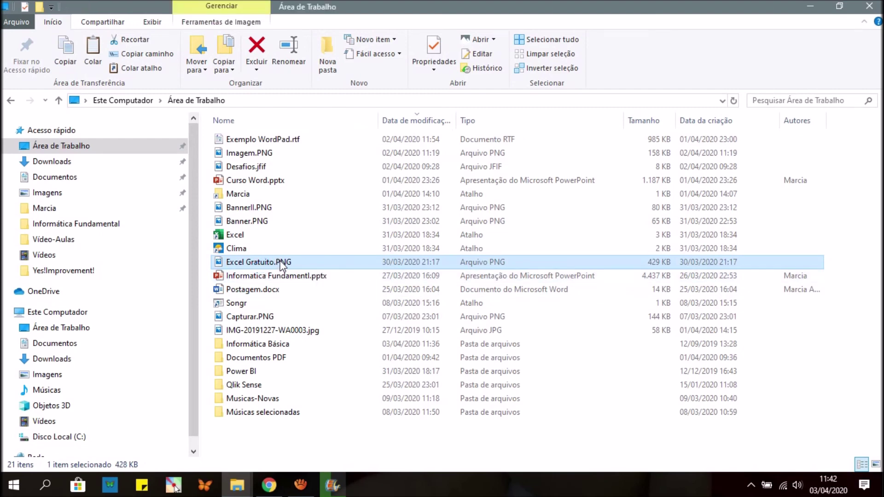
{"action": "right_click", "coordinate": [280, 261]}
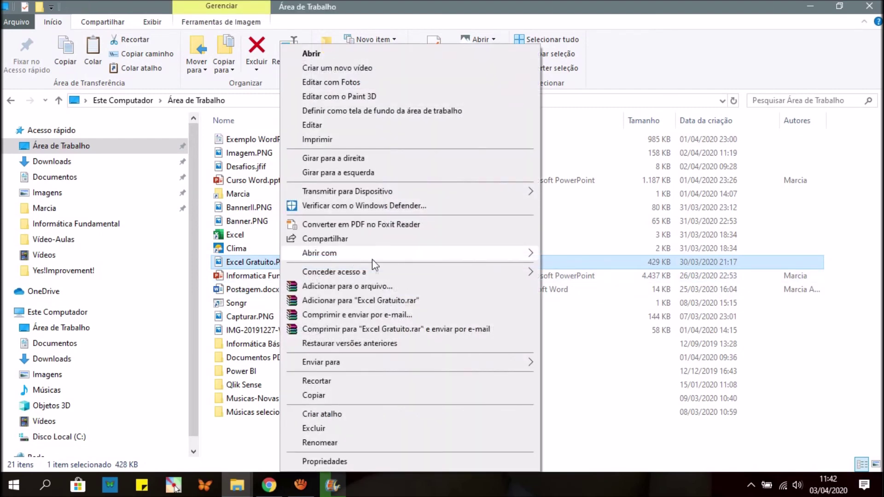
{"action": "mouse_move", "coordinate": [355, 258]}
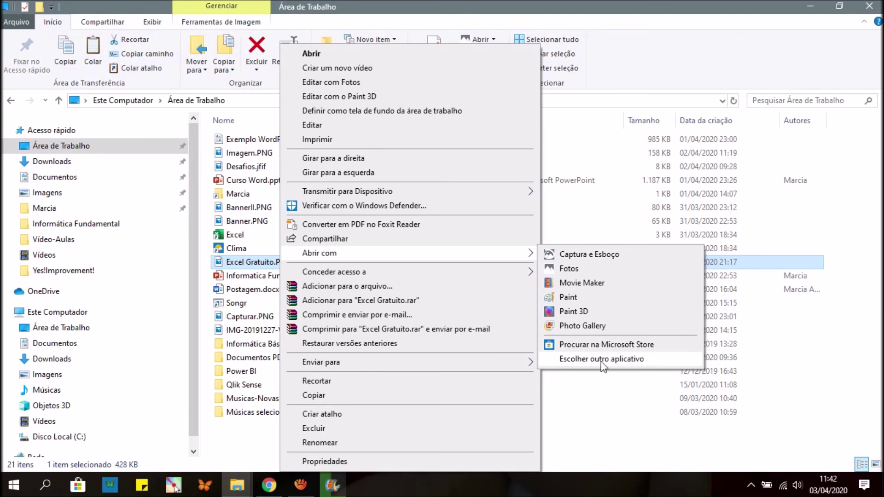
{"action": "left_click", "coordinate": [631, 361]}
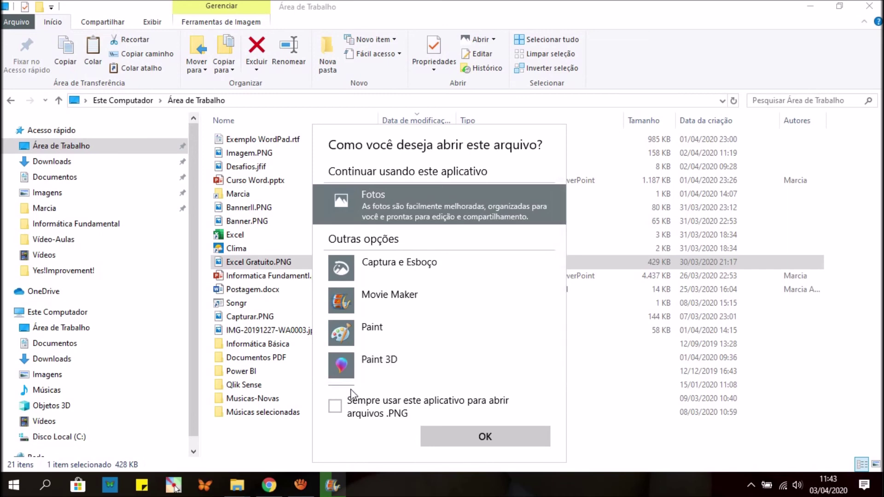
{"action": "left_click", "coordinate": [375, 331]}
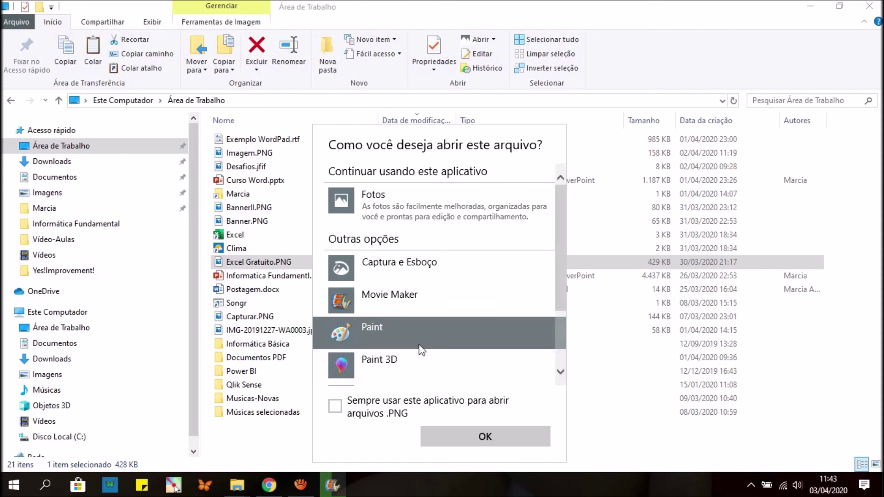
{"action": "left_click", "coordinate": [335, 406]}
{"action": "left_click", "coordinate": [486, 438]}
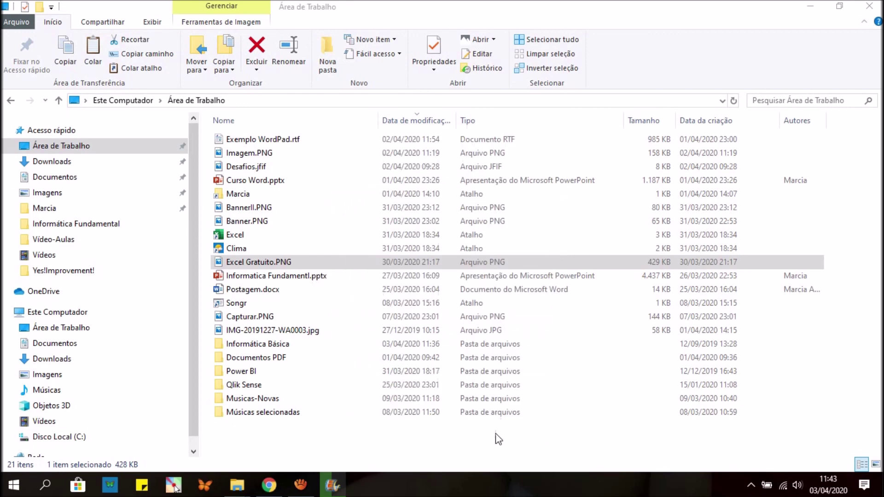